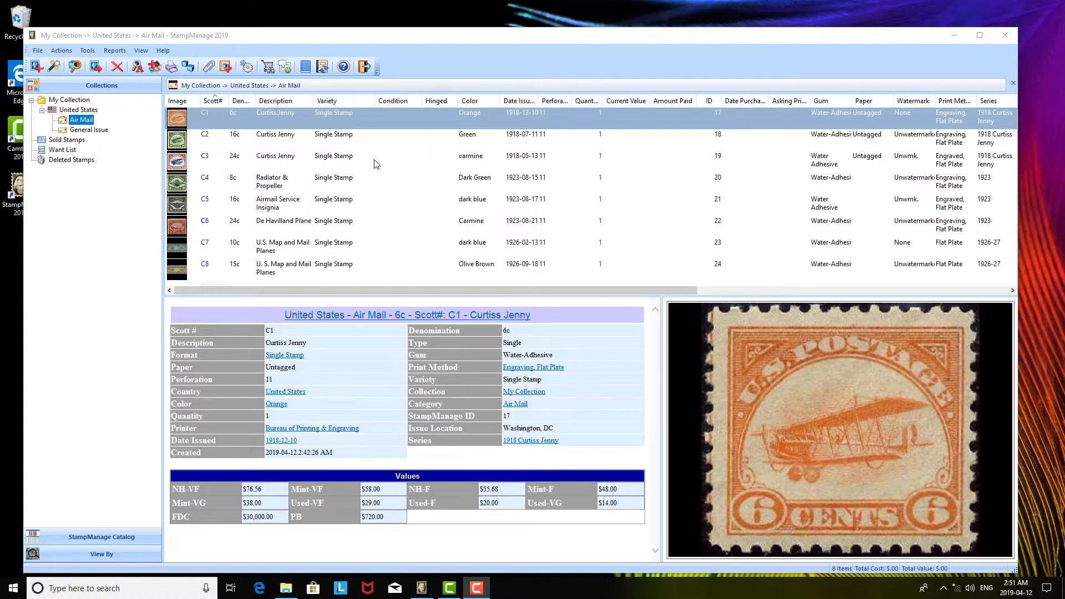
# Browse the newest United States General Issue stamps in the add-stamps catalog around Scott 5360, and close it without adding any.
pyautogui.click(37, 67)
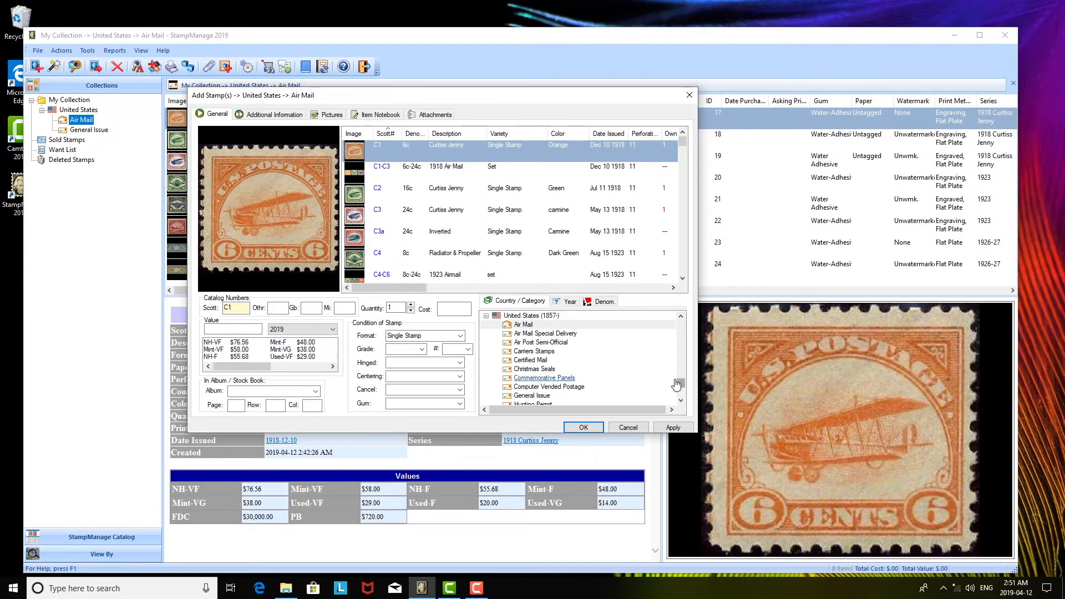
pyautogui.scroll(-2, 681, 387)
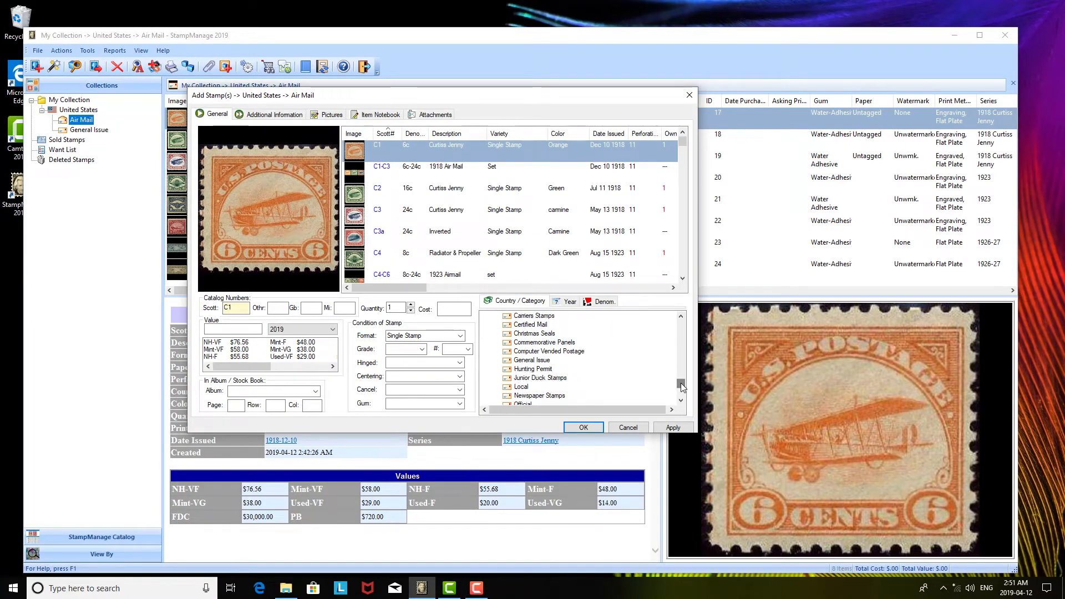
pyautogui.click(516, 360)
pyautogui.moveTo(683, 143); pyautogui.dragTo(682, 286)
pyautogui.click(385, 259)
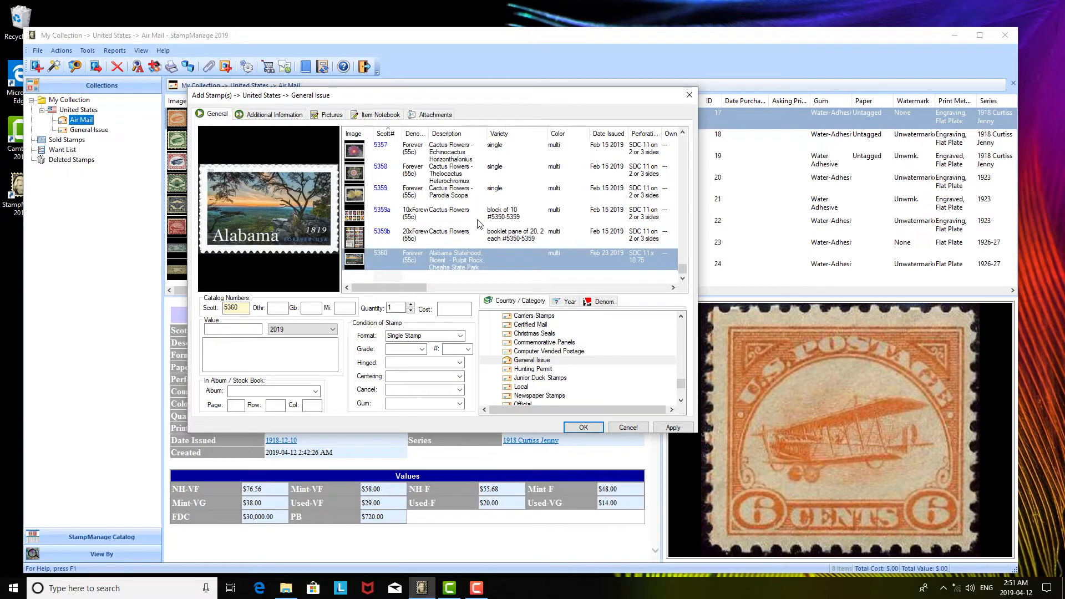
pyautogui.scroll(1, 469, 220)
pyautogui.scroll(2, 469, 221)
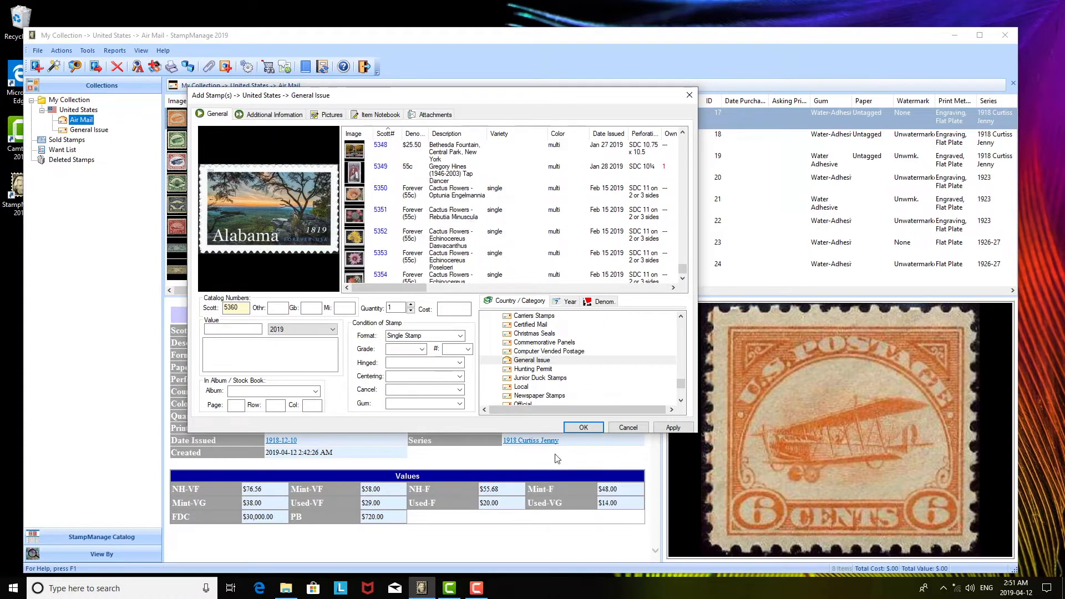
pyautogui.click(628, 428)
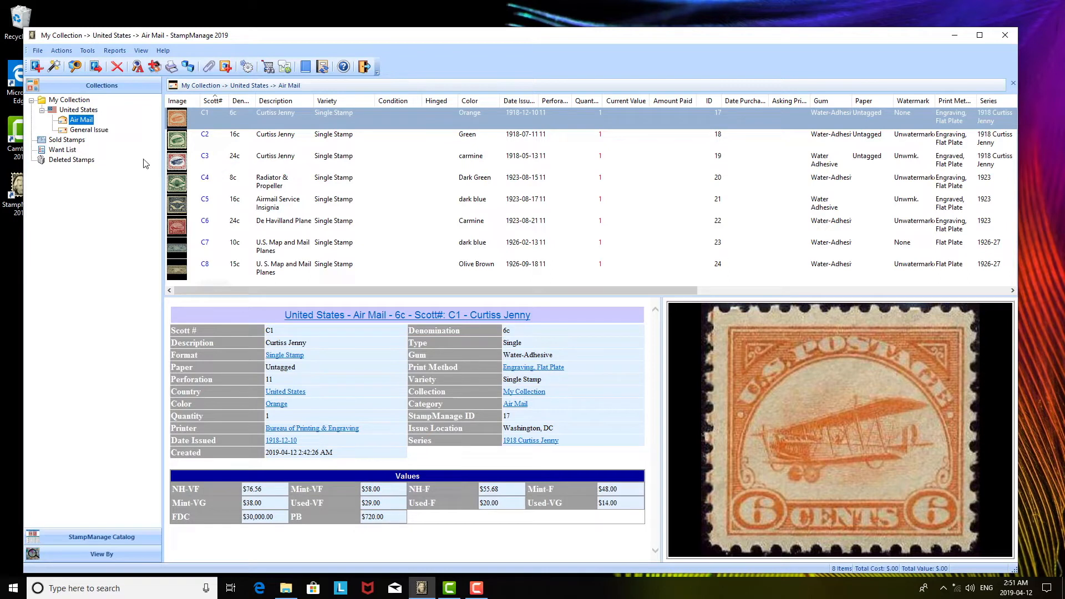
# Narrow the collections pane and set the grade of Air Mail stamps C1, C3, C4, C5 and C7 to Mint-VF in one batch edit.
pyautogui.moveTo(164, 178); pyautogui.dragTo(138, 179)
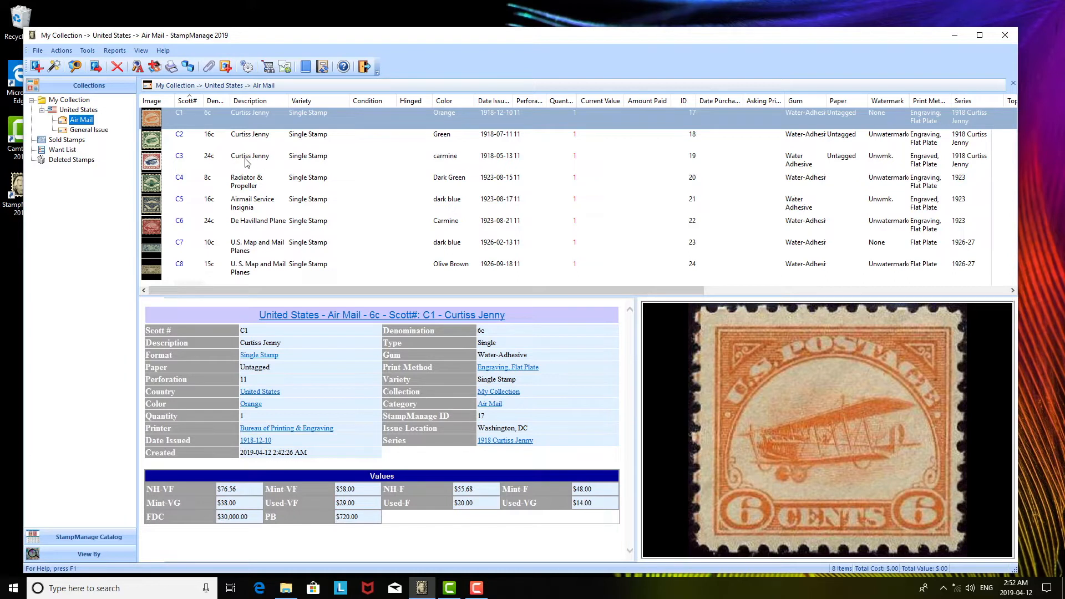
pyautogui.keyDown('ctrl'); pyautogui.click(209, 172); pyautogui.keyUp('ctrl')
pyautogui.keyDown('ctrl'); pyautogui.click(225, 204); pyautogui.keyUp('ctrl')
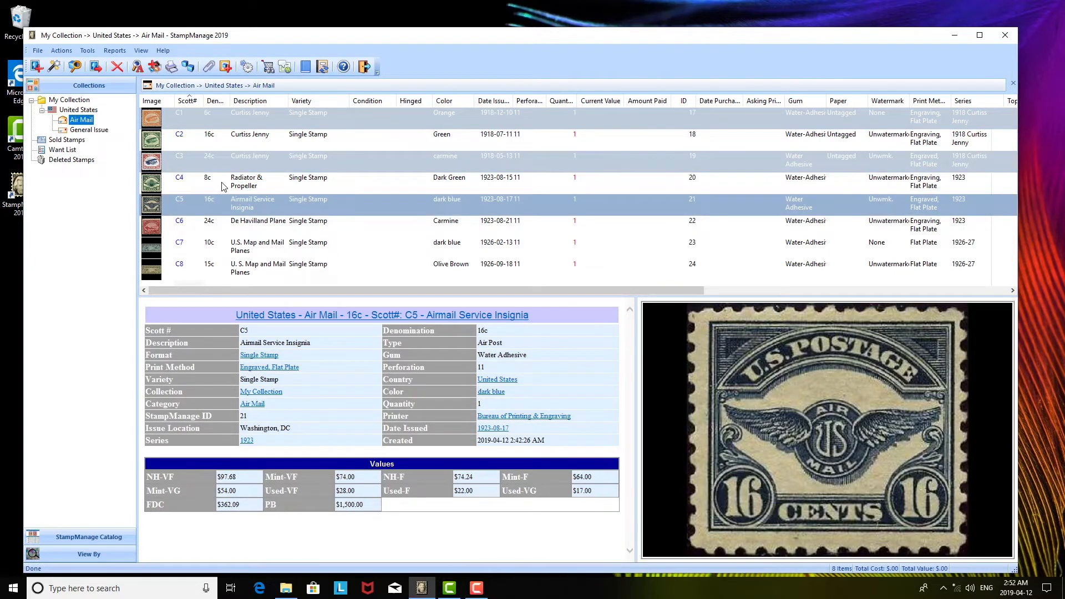
pyautogui.keyDown('ctrl'); pyautogui.click(224, 187); pyautogui.keyUp('ctrl')
pyautogui.keyDown('ctrl'); pyautogui.click(222, 251); pyautogui.keyUp('ctrl')
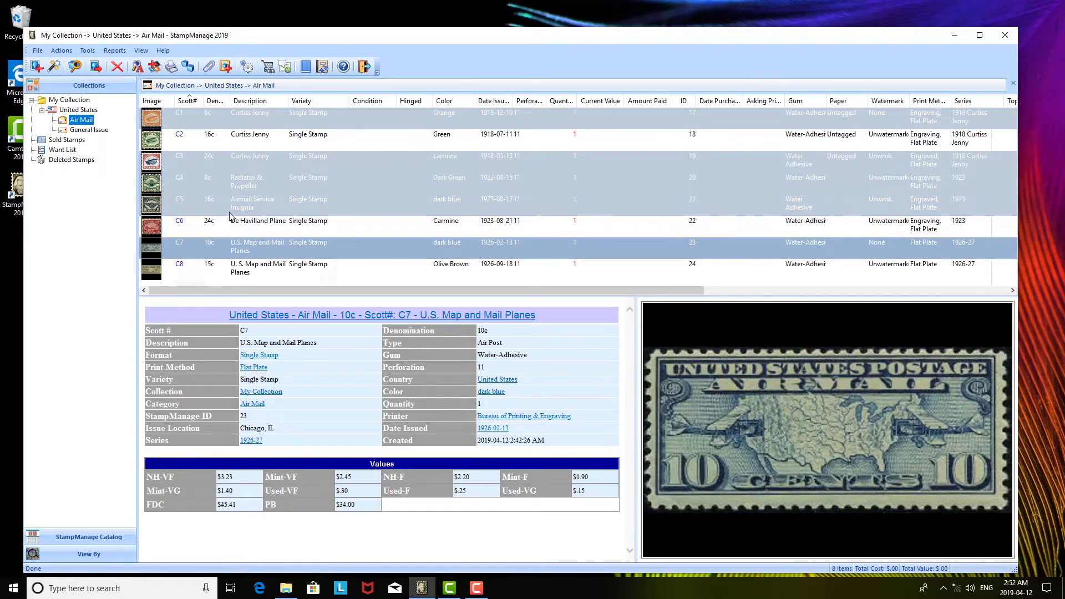
pyautogui.rightClick(255, 185)
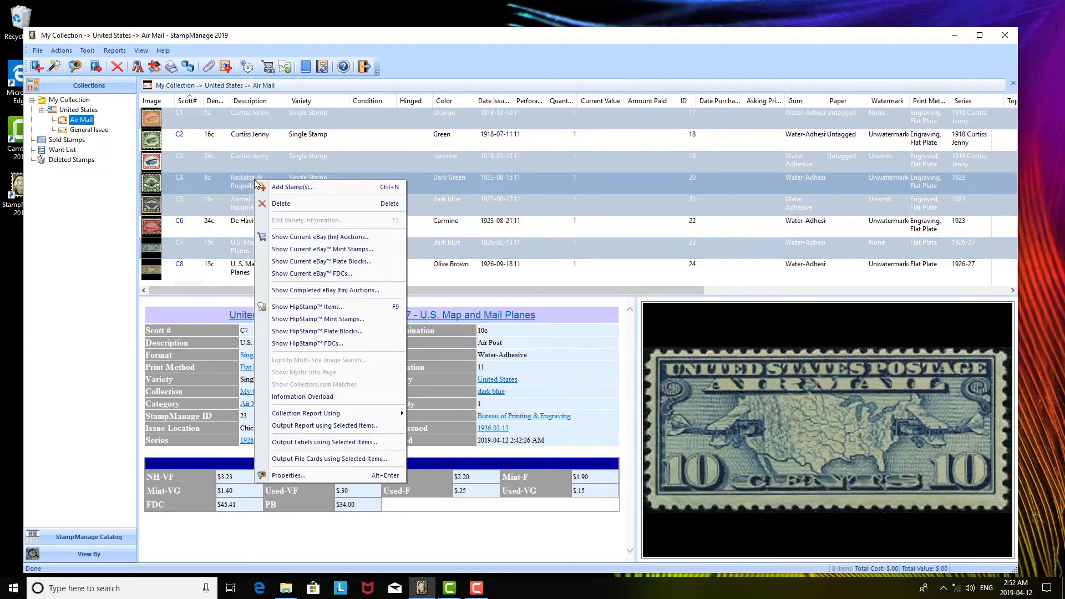
pyautogui.click(328, 477)
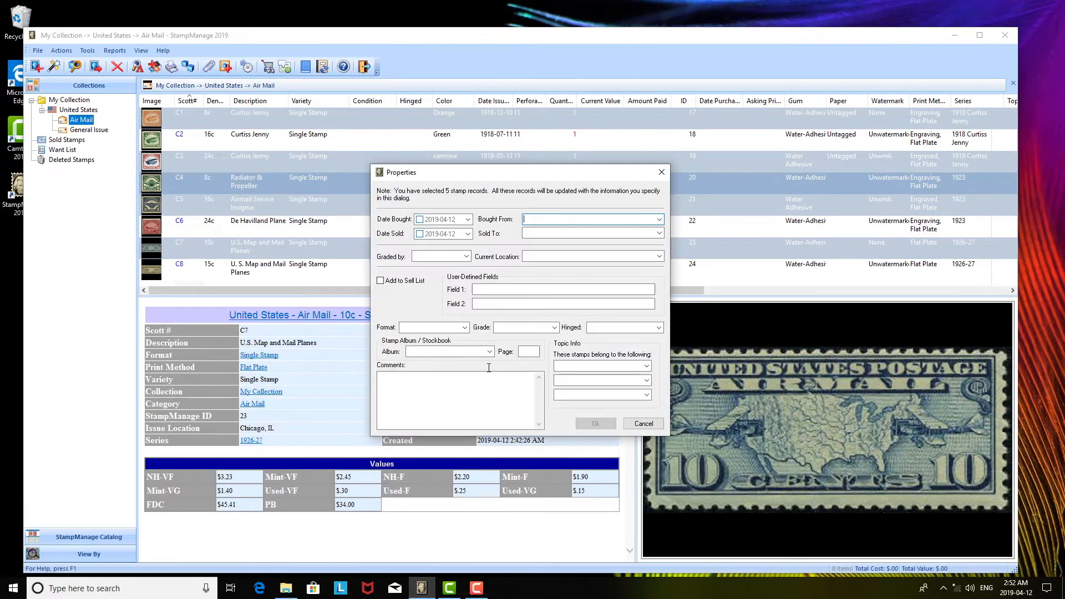
pyautogui.click(555, 327)
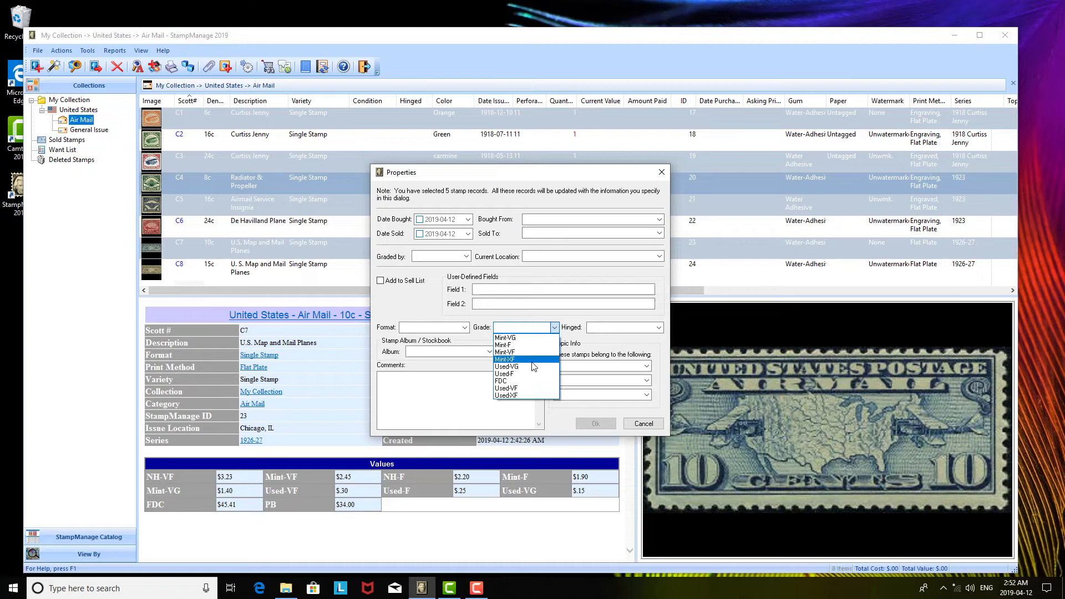
pyautogui.click(534, 352)
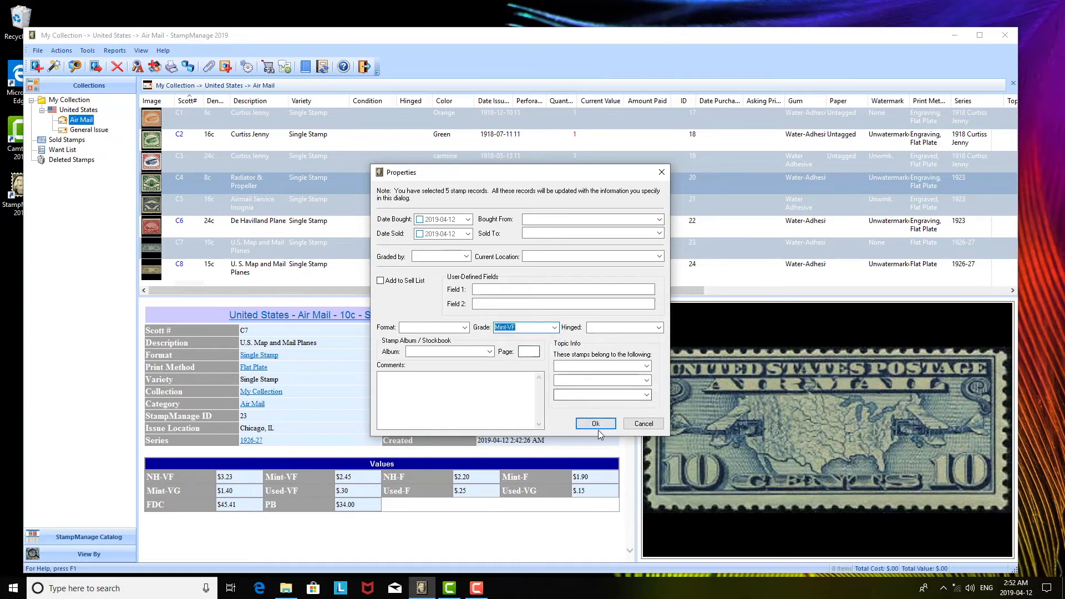
pyautogui.click(595, 427)
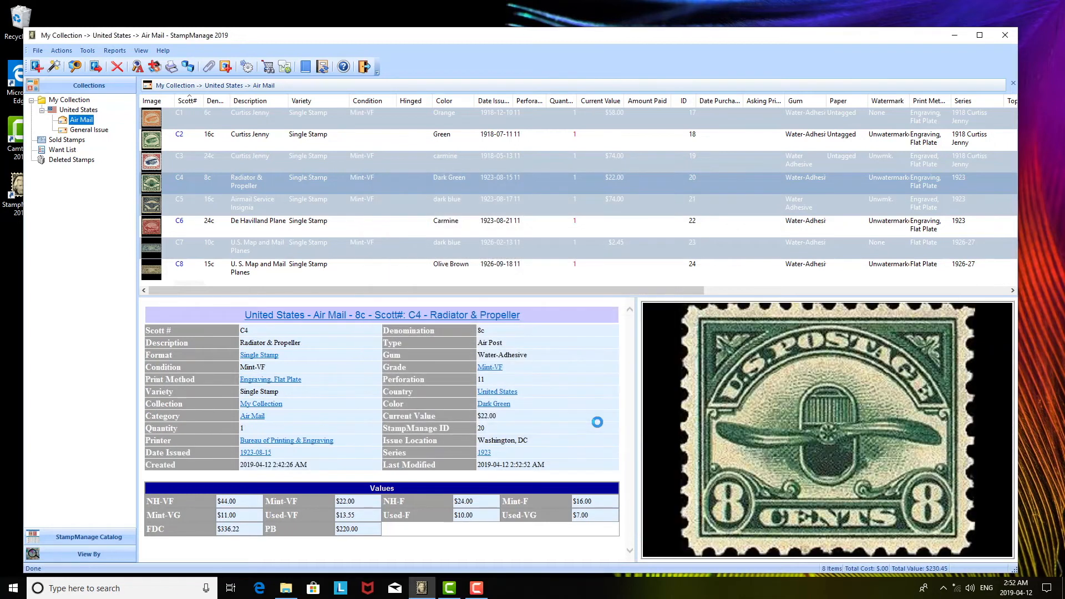
pyautogui.click(546, 159)
pyautogui.click(538, 118)
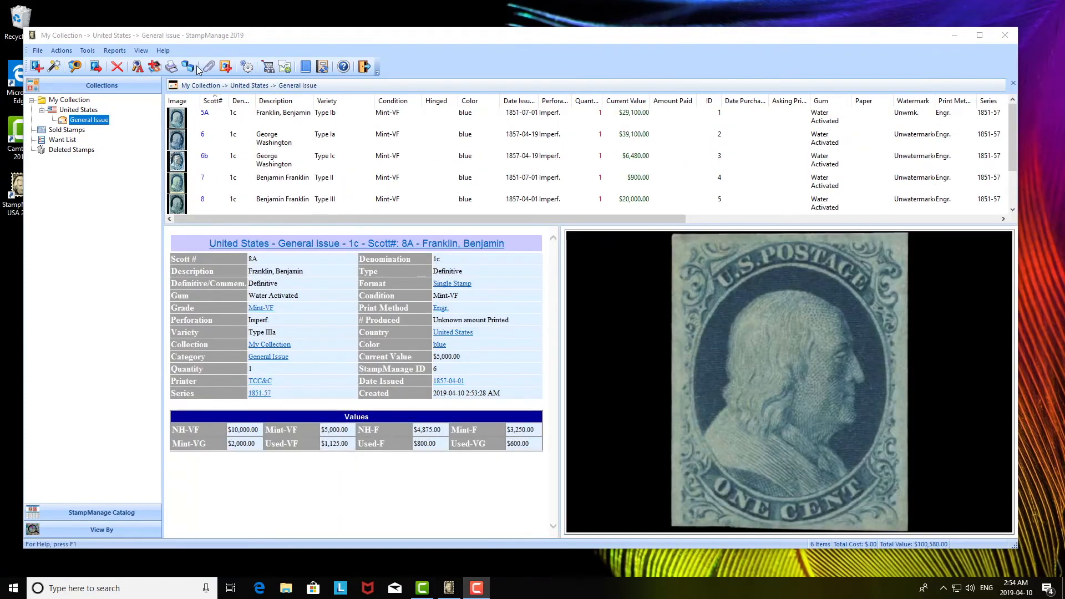
# Check online for StampManage USA 2019 updates, let the updater restart, and proceed with the newer version.
pyautogui.click(164, 50)
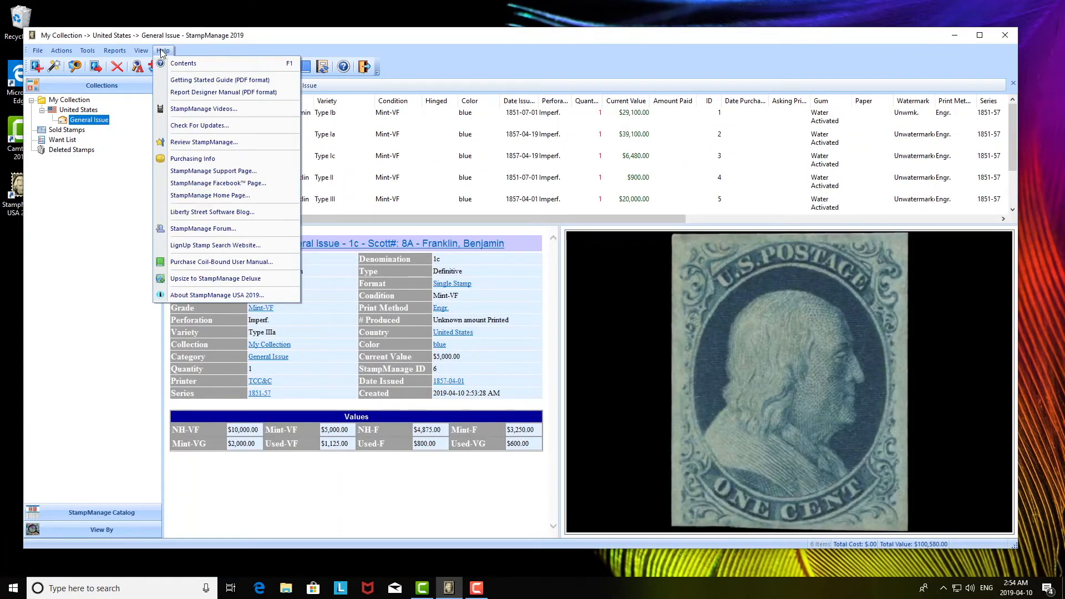
pyautogui.click(205, 127)
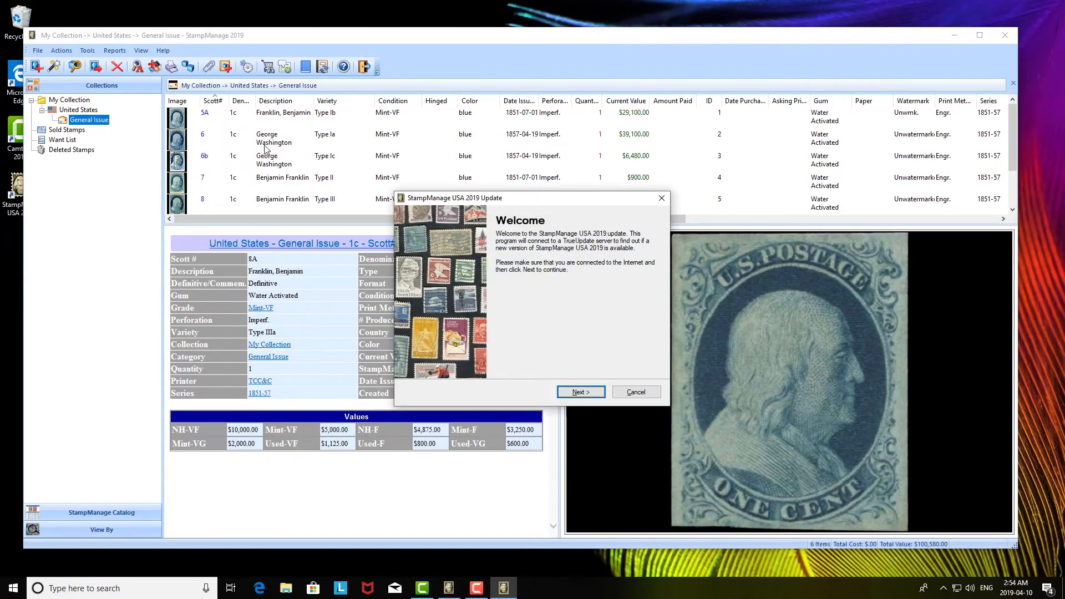
pyautogui.click(572, 392)
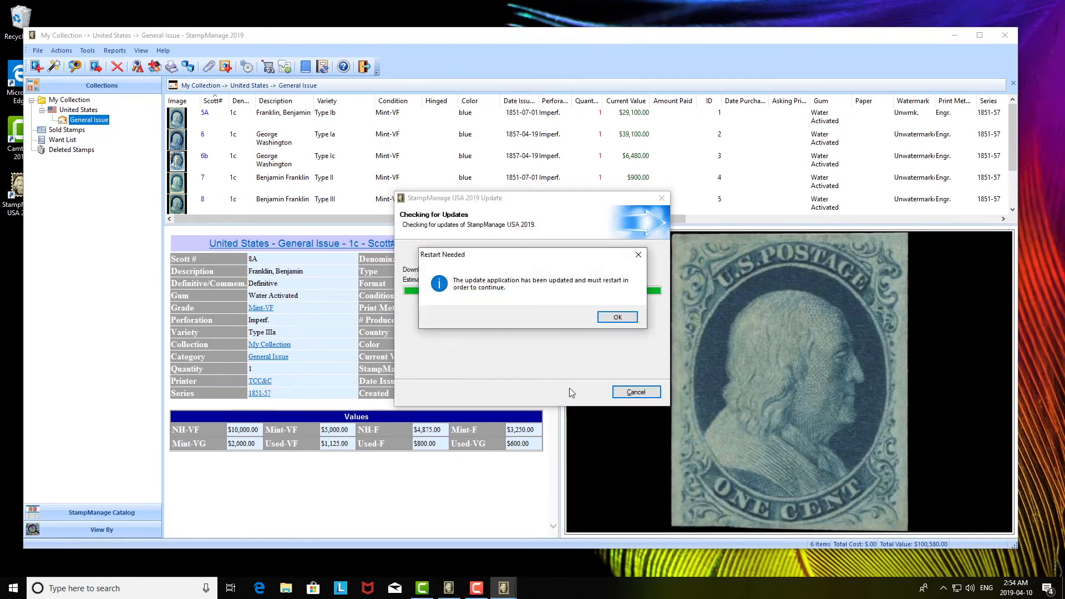
pyautogui.click(614, 318)
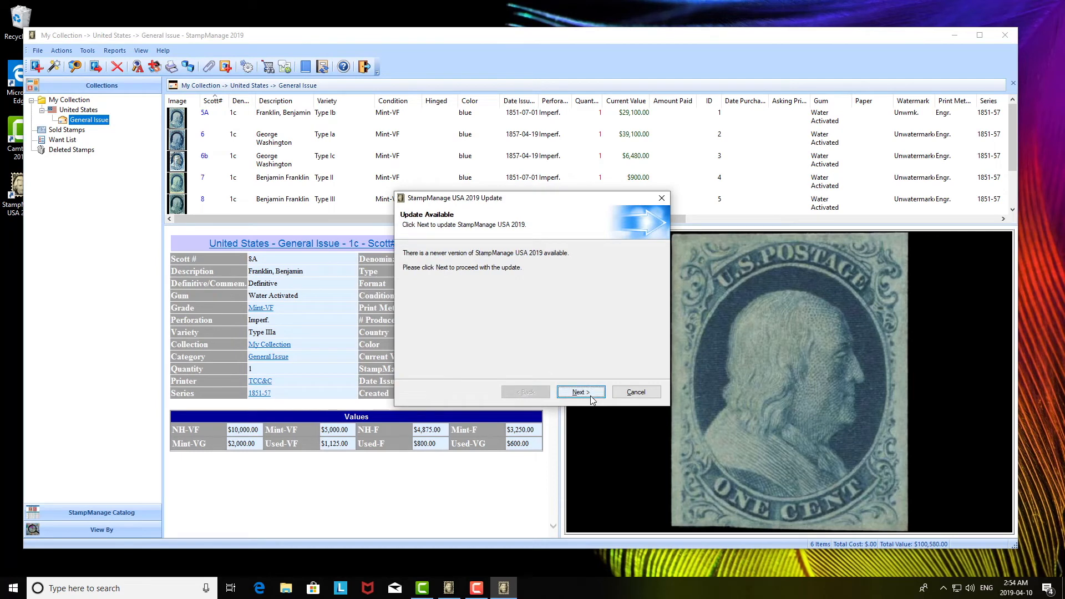
pyautogui.click(590, 393)
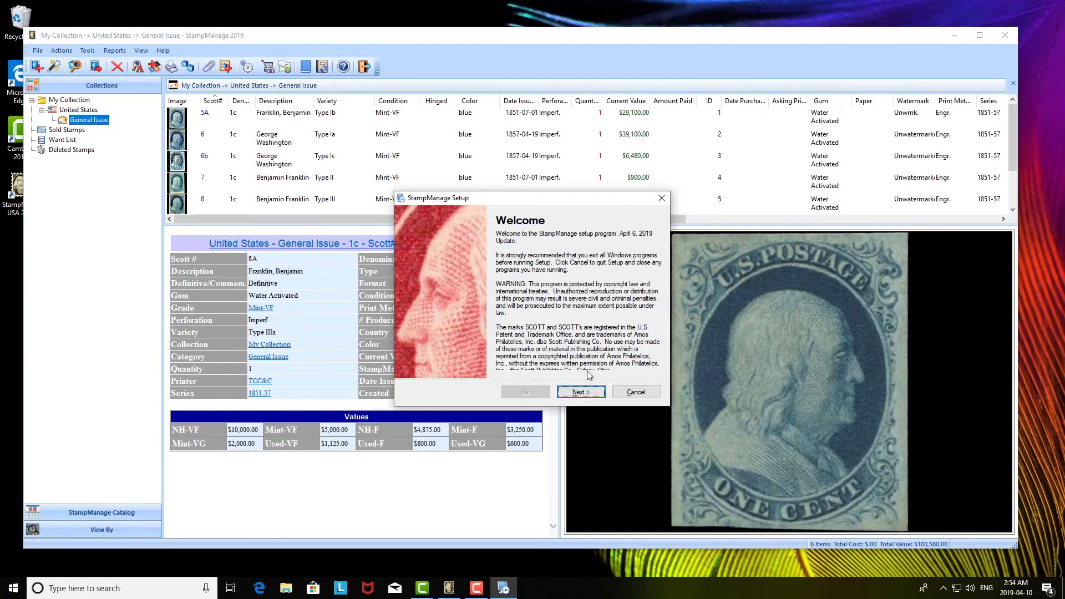
# Agree to the license terms in StampManage Setup and start installing the April 6, 2019 update.
pyautogui.click(587, 393)
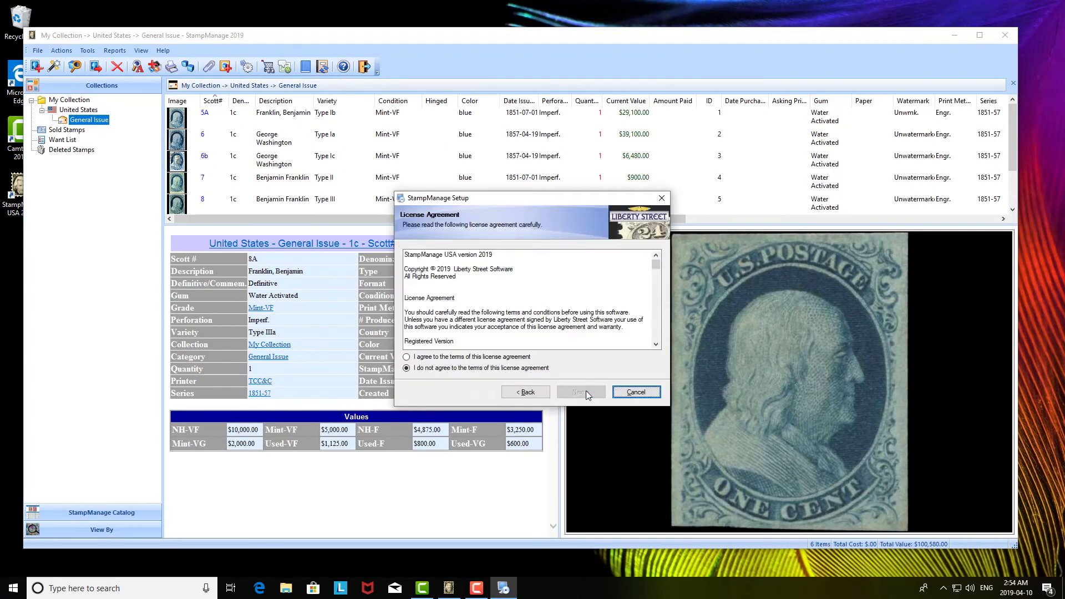
pyautogui.click(521, 358)
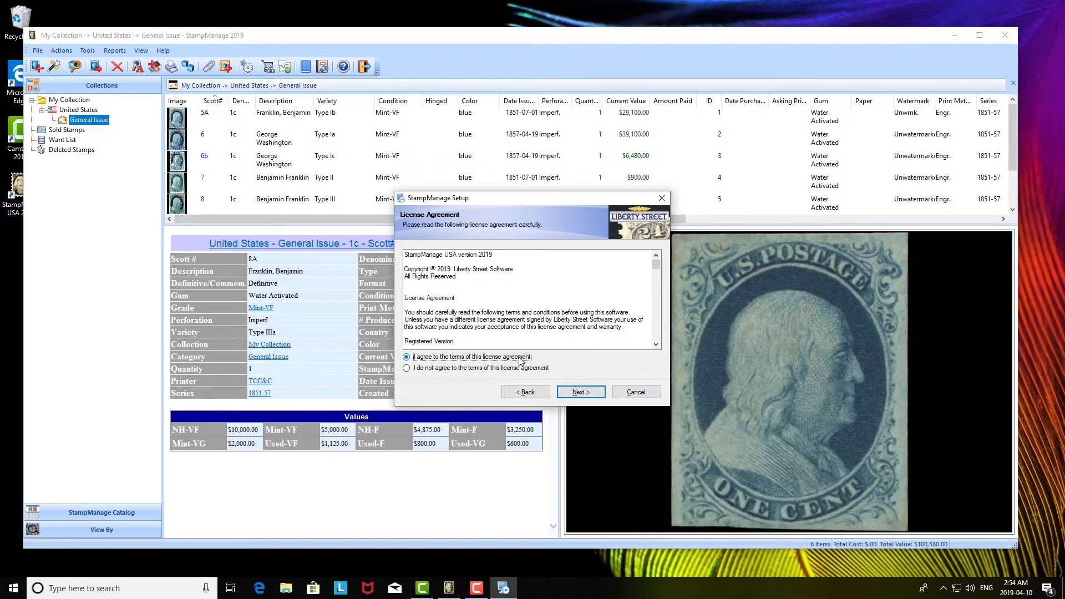
pyautogui.click(573, 396)
pyautogui.click(572, 397)
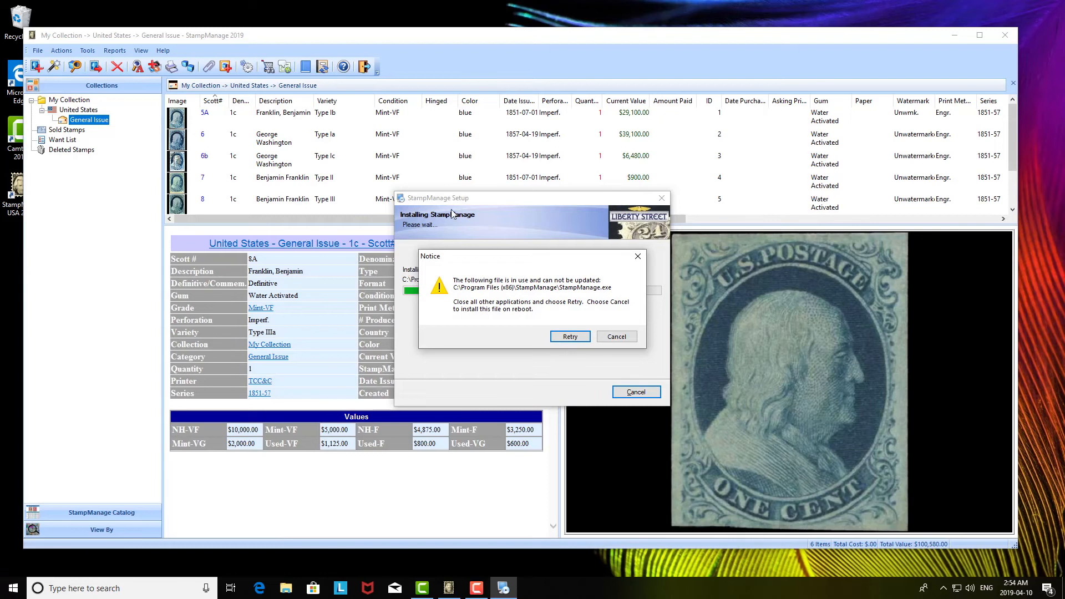
# Quit the running StampManage program, retry updating StampManage.exe, and finish the setup.
pyautogui.click(364, 67)
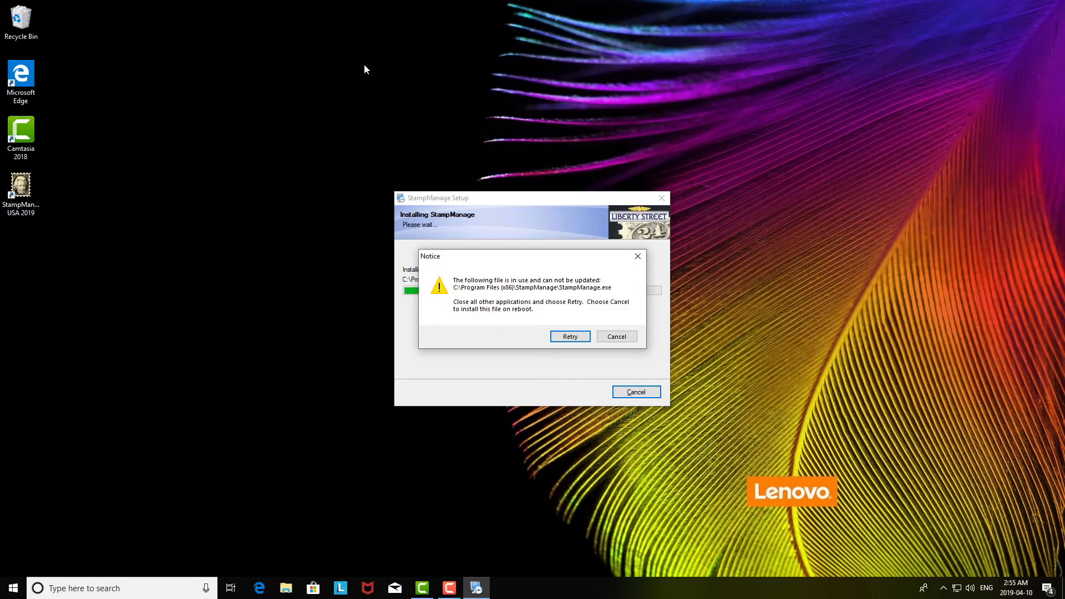
pyautogui.click(557, 338)
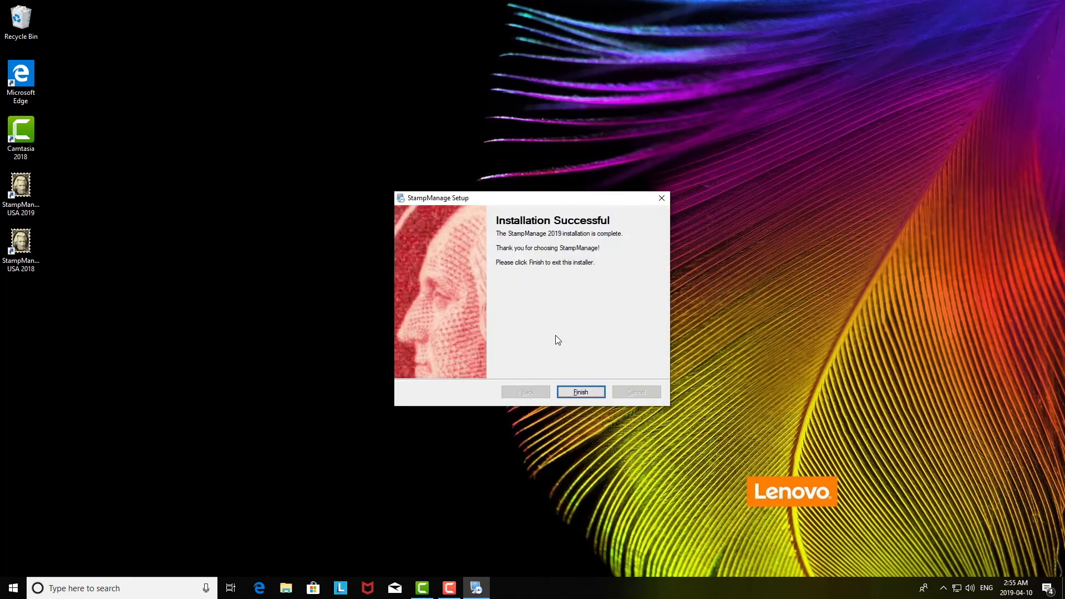
pyautogui.click(573, 392)
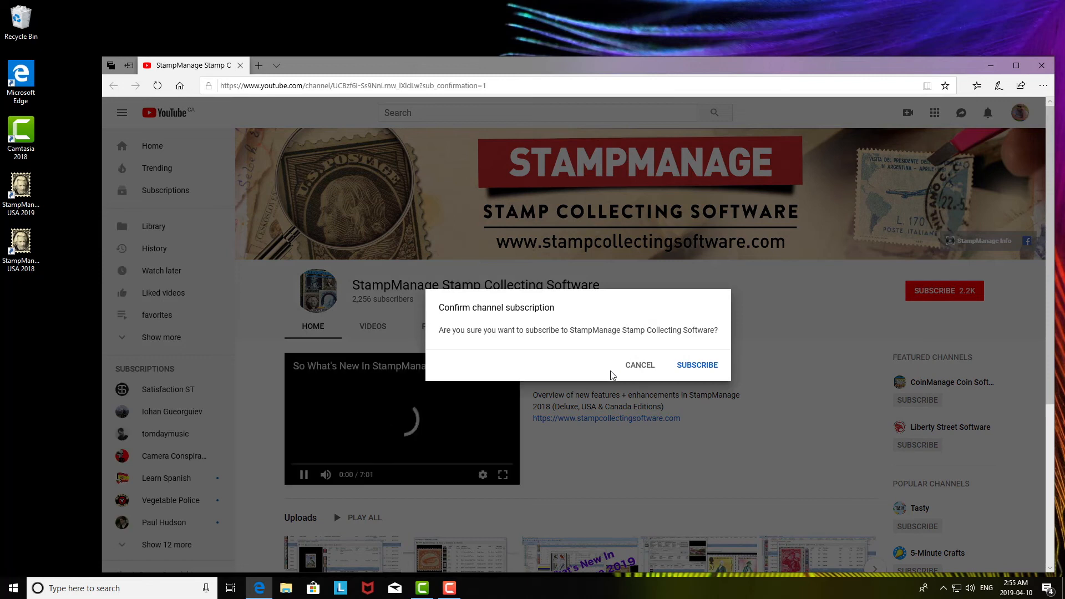
# Close the YouTube channel page and launch StampManage USA 2019 from the desktop.
pyautogui.click(241, 66)
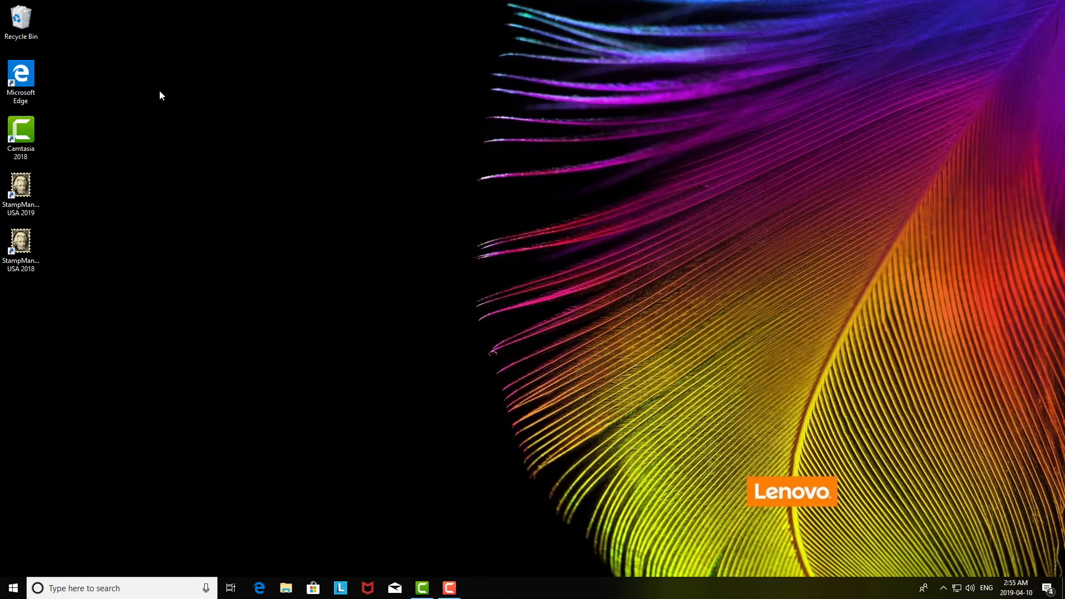
pyautogui.click(20, 192)
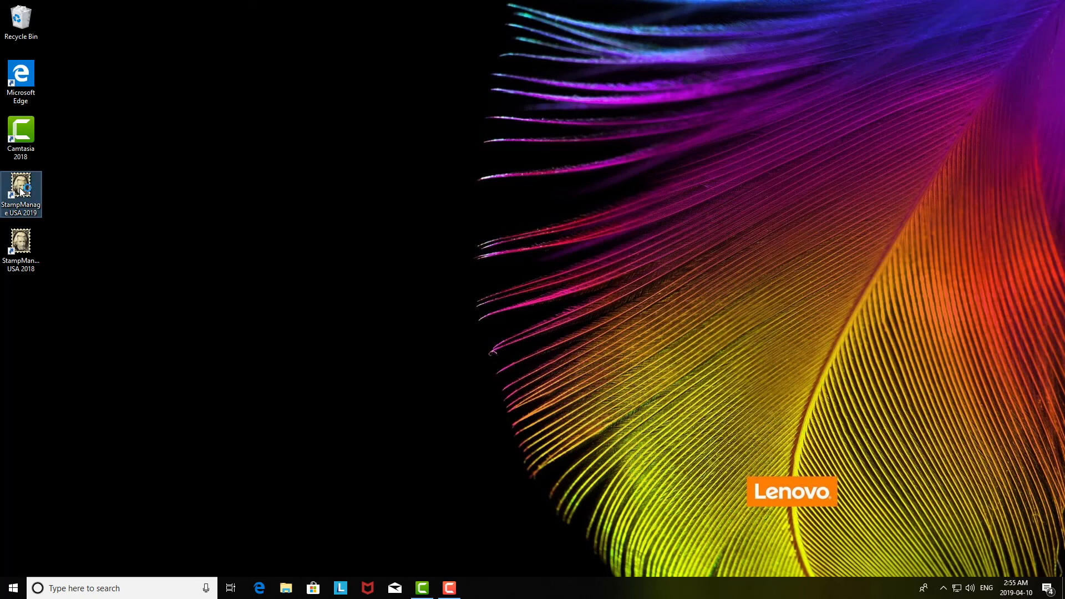